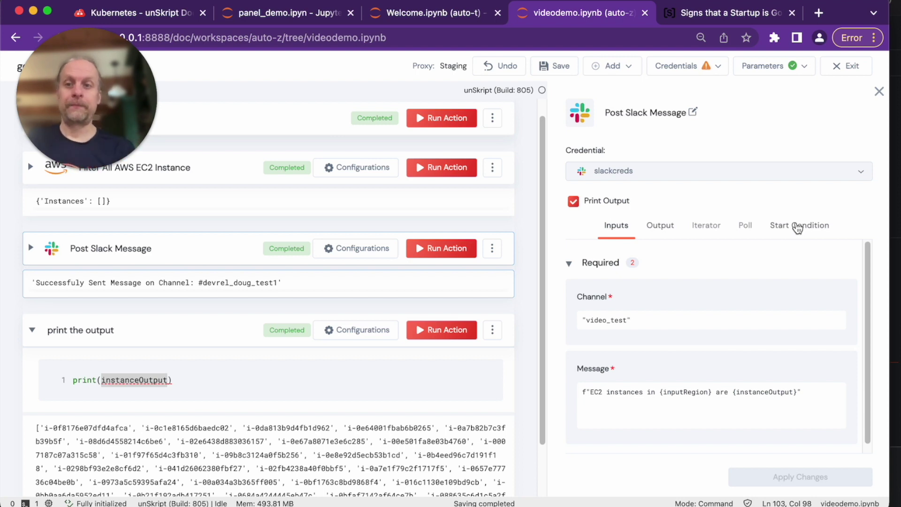
# - Show the start condition settings of the Post Slack Message action
pyautogui.click(797, 229)
pyautogui.moveTo(640, 275)
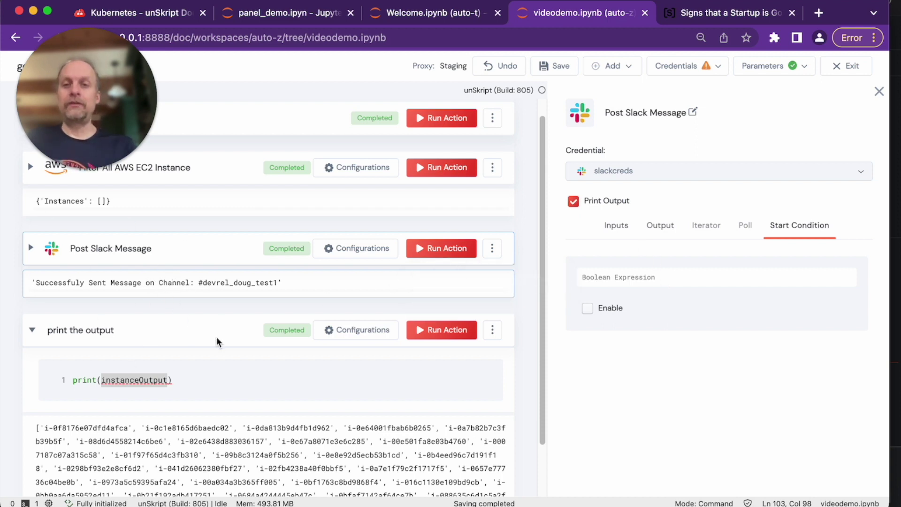
pyautogui.scroll(1, 217, 342)
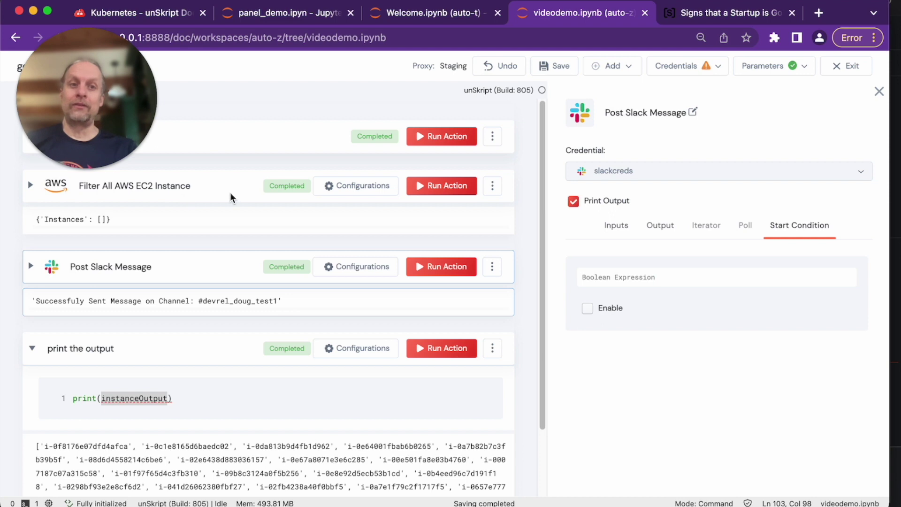
# - Review the region input of the Filter All AWS EC2 Instance action and the value of the inputRegion parameter
pyautogui.click(361, 185)
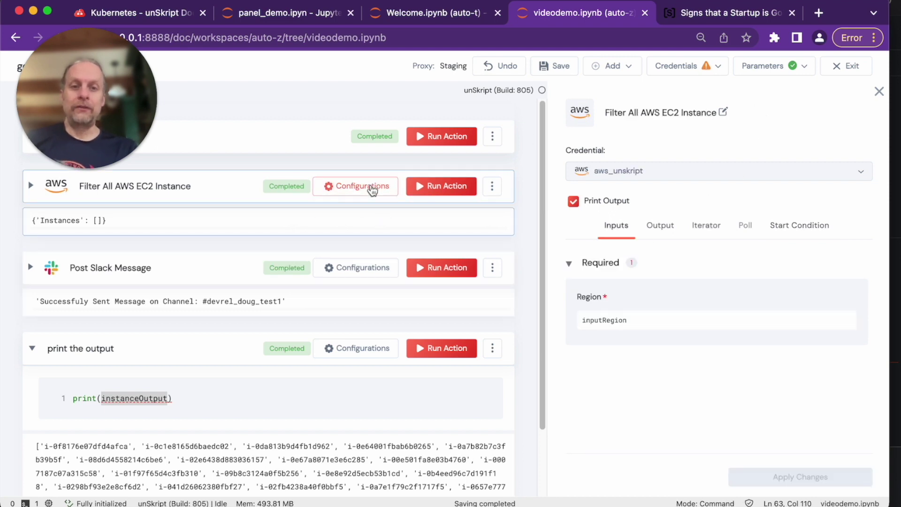
pyautogui.click(806, 68)
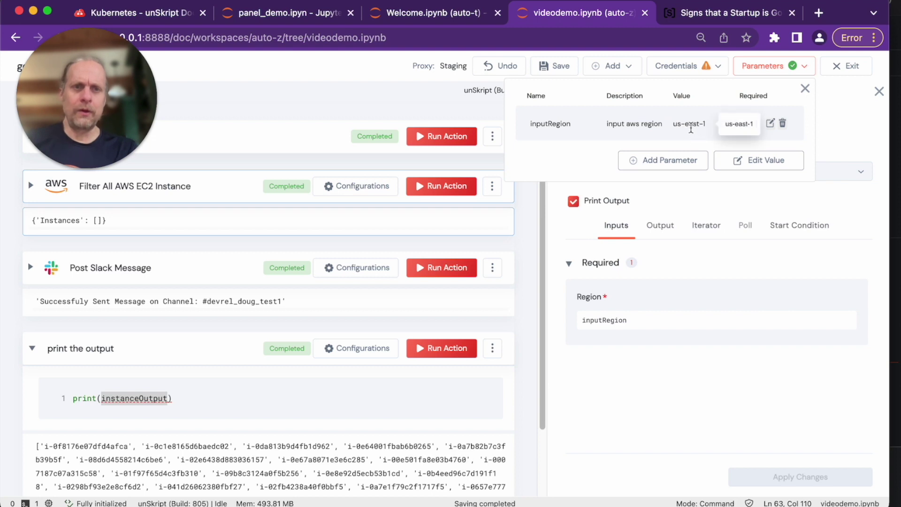
pyautogui.click(652, 421)
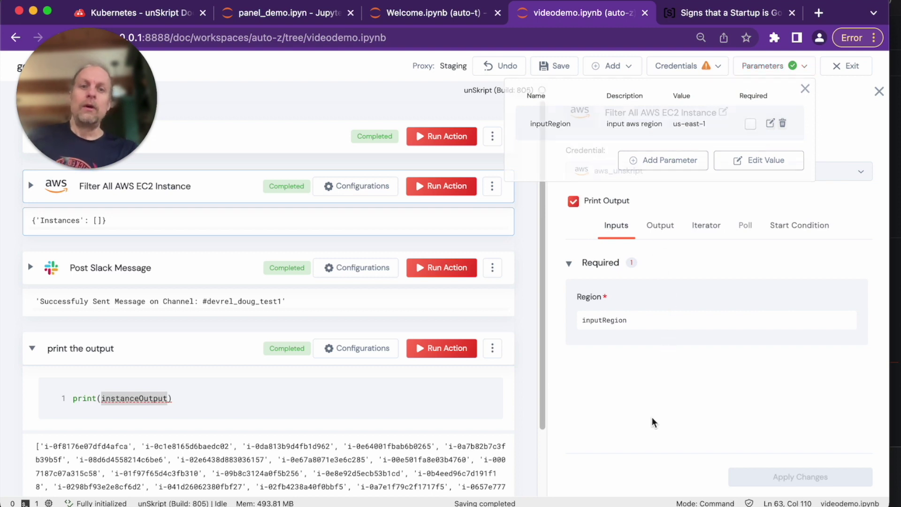
# - Run the Filter All AWS EC2 Instance and Post Slack Message actions, and check the video_test channel in Slack
pyautogui.click(453, 187)
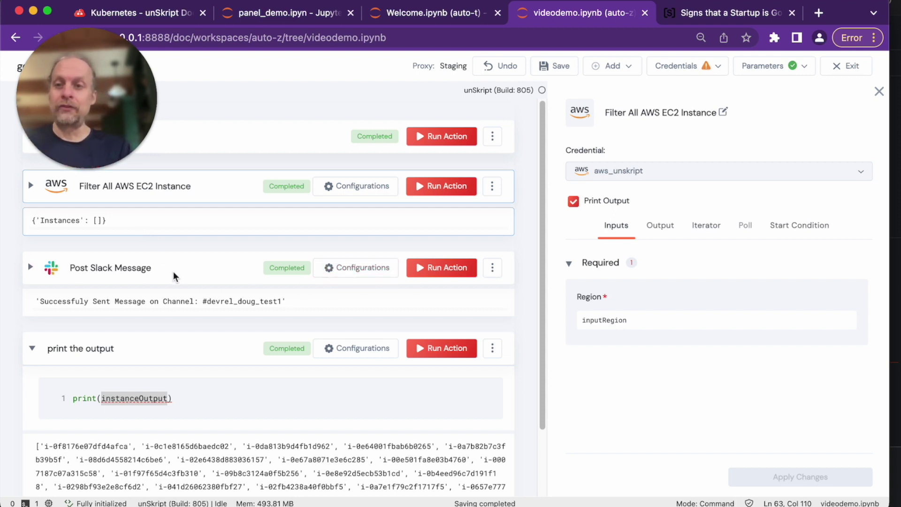
pyautogui.click(452, 273)
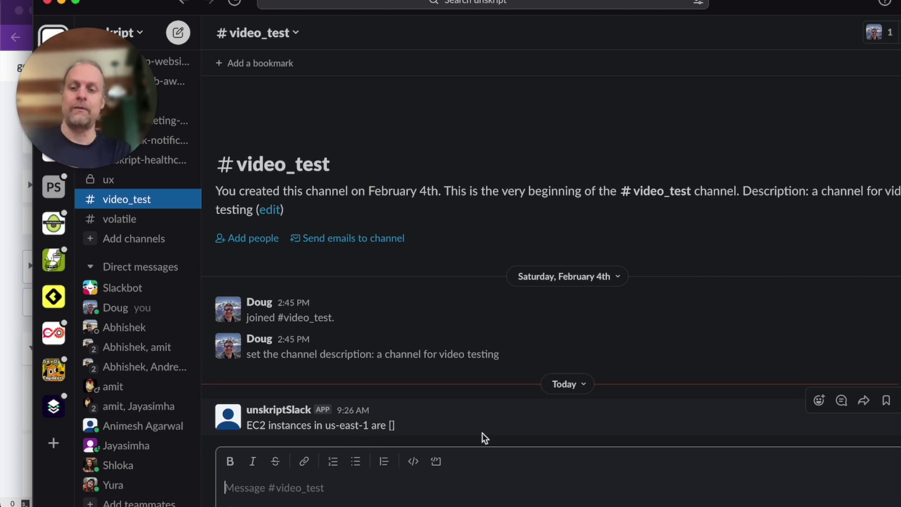
pyautogui.press('super')
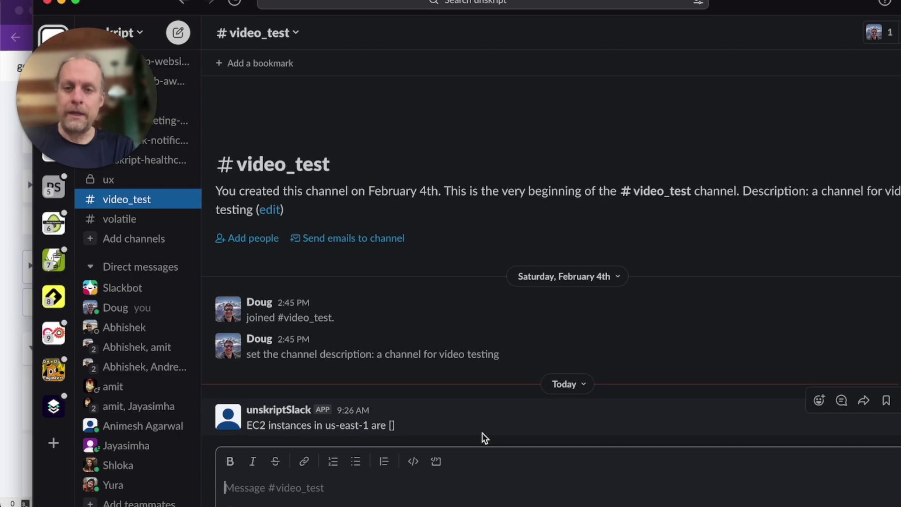
pyautogui.press('super+Tab')
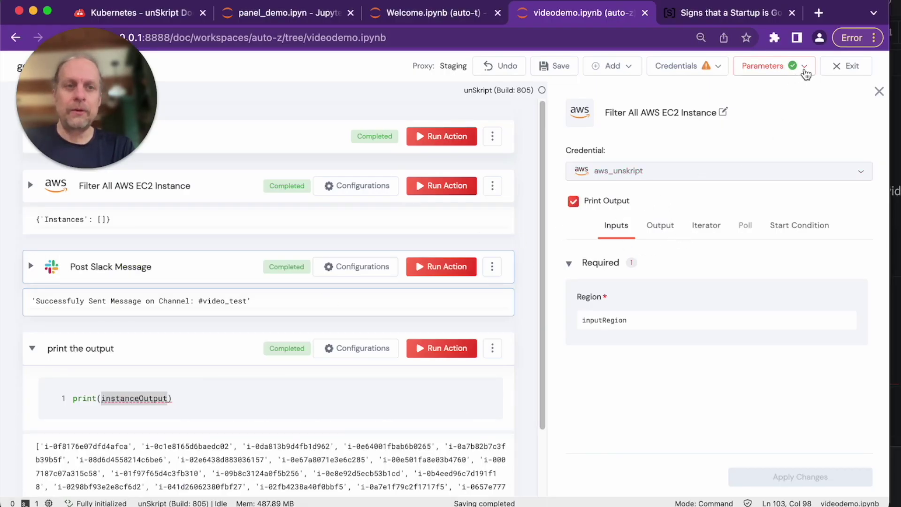
# - Set the inputRegion parameter's default value to us-west-2 and save it
pyautogui.click(804, 70)
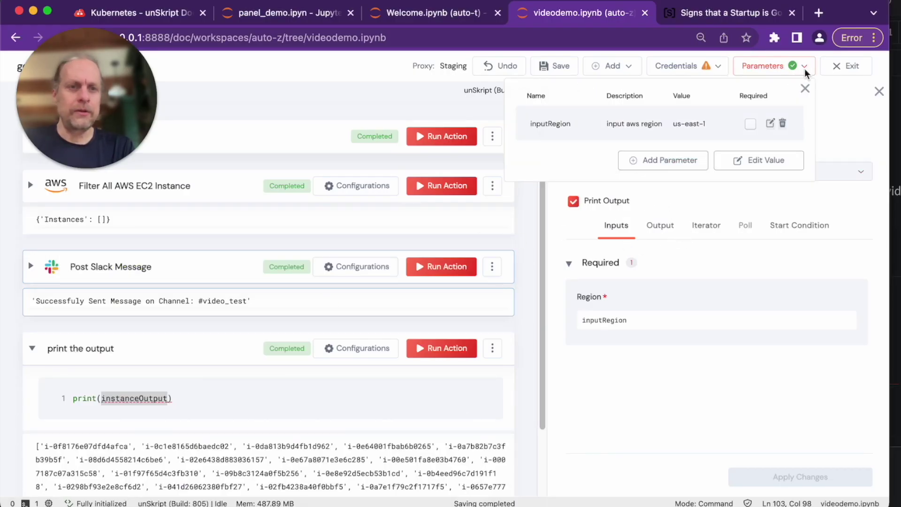
pyautogui.click(770, 124)
pyautogui.doubleClick(327, 314)
pyautogui.write('west-1')
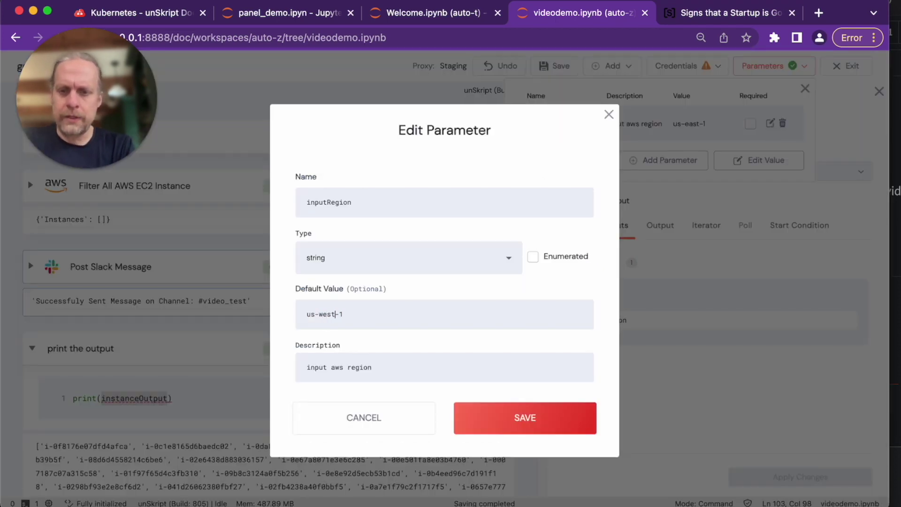
pyautogui.press('BackSpace')
pyautogui.write('2')
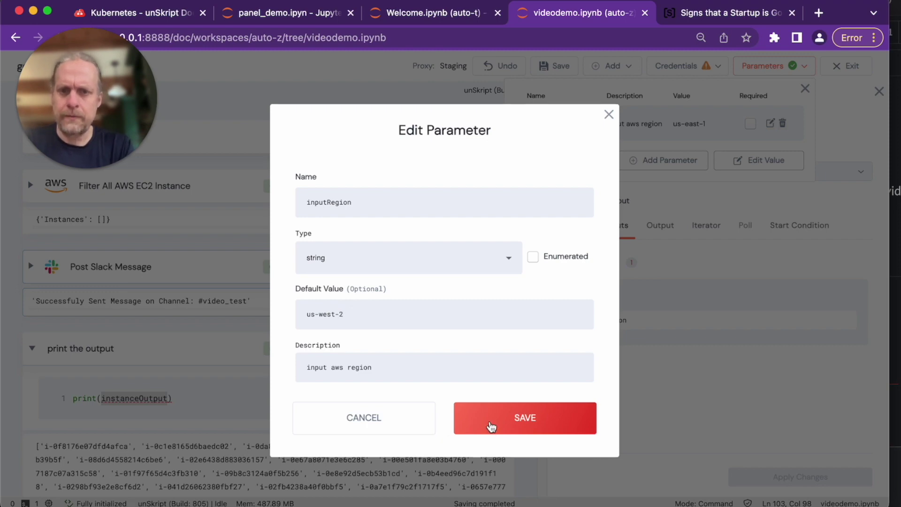
pyautogui.click(491, 425)
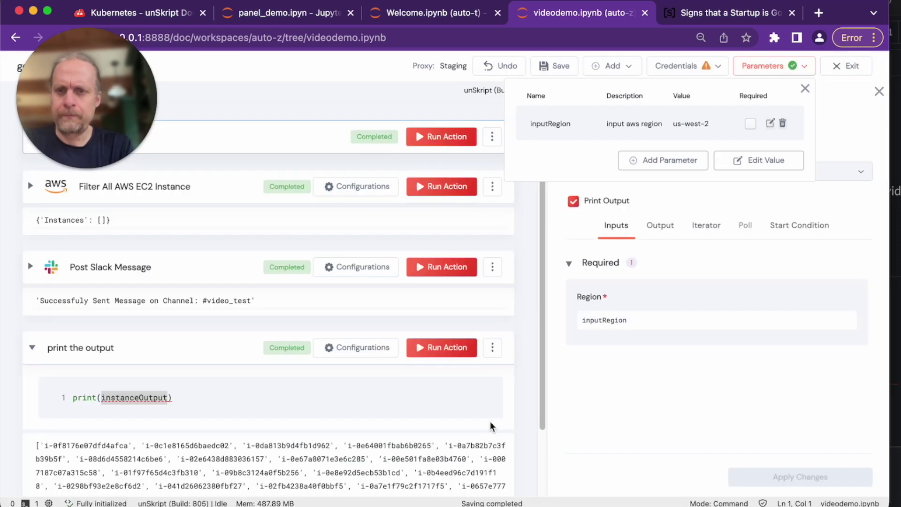
# - Rerun the EC2 instance filter and the Slack post for the us-west-2 region, and check the message in Slack's video_test channel
pyautogui.click(435, 190)
pyautogui.click(435, 189)
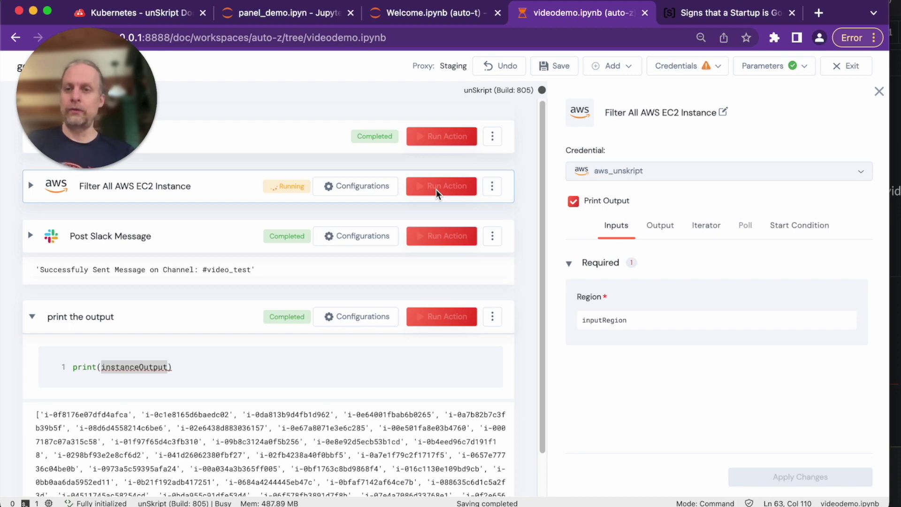
pyautogui.scroll(-5, 399, 306)
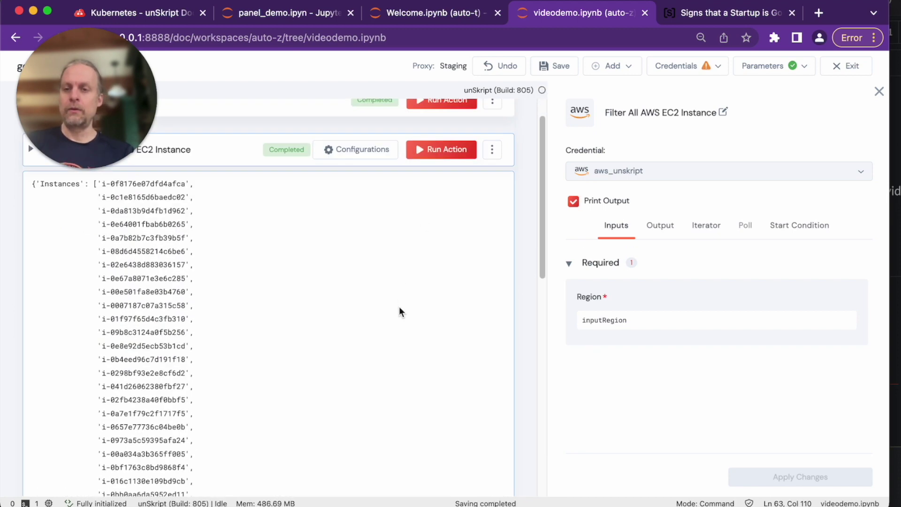
pyautogui.click(455, 357)
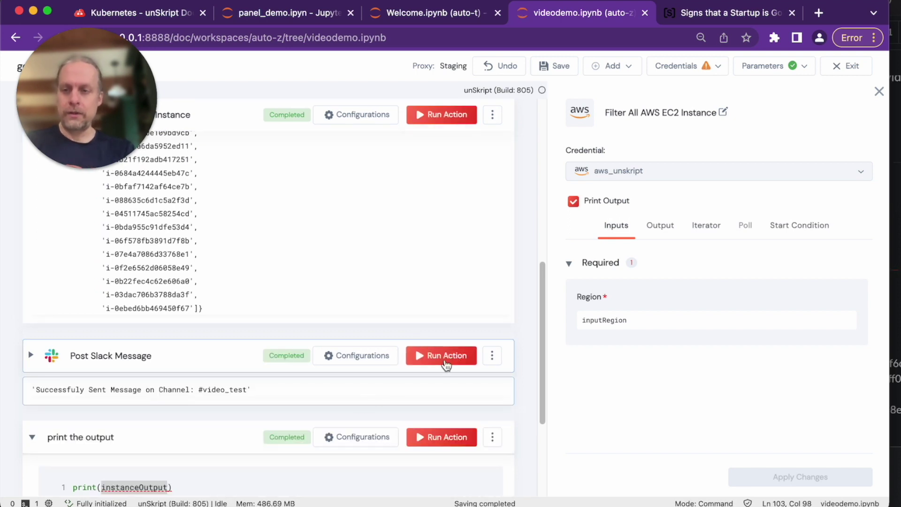
pyautogui.press('super+Tab')
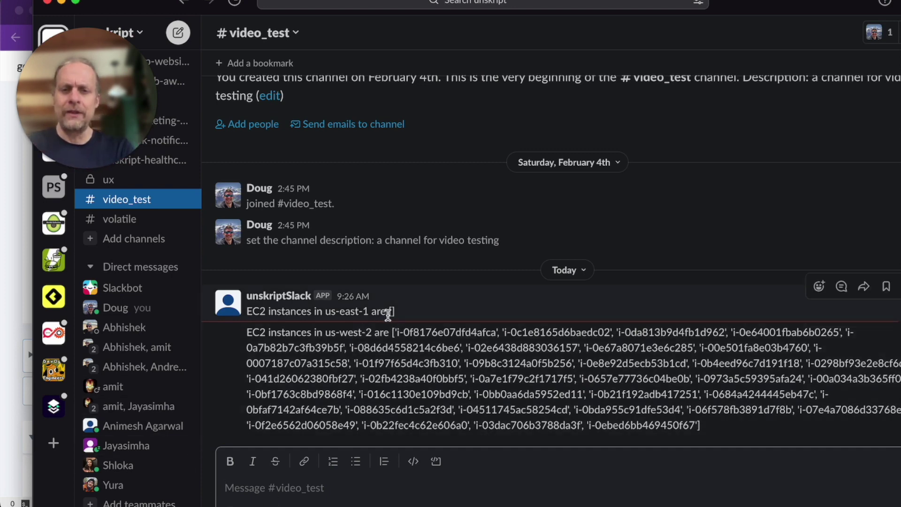
pyautogui.click(10, 405)
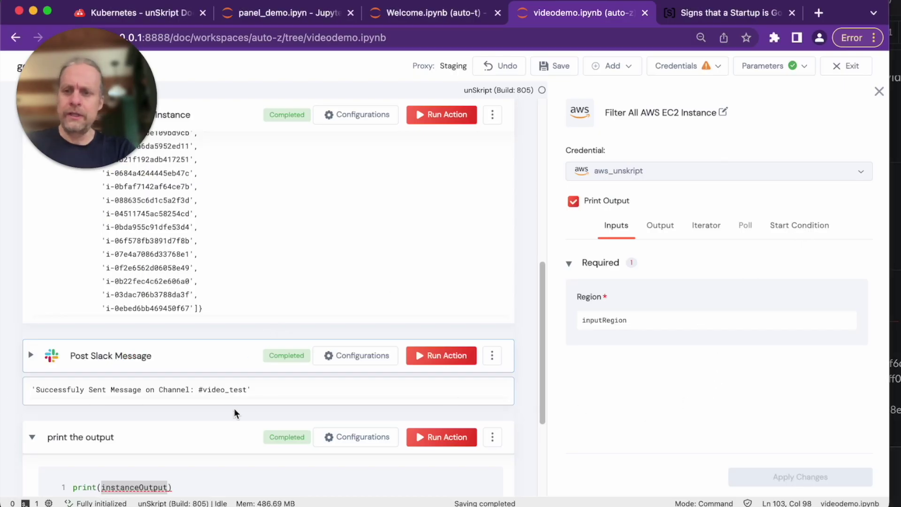
# - Give the Post Slack Message action the enabled start condition len(instanceOutput) ==0, and run the action
pyautogui.click(370, 357)
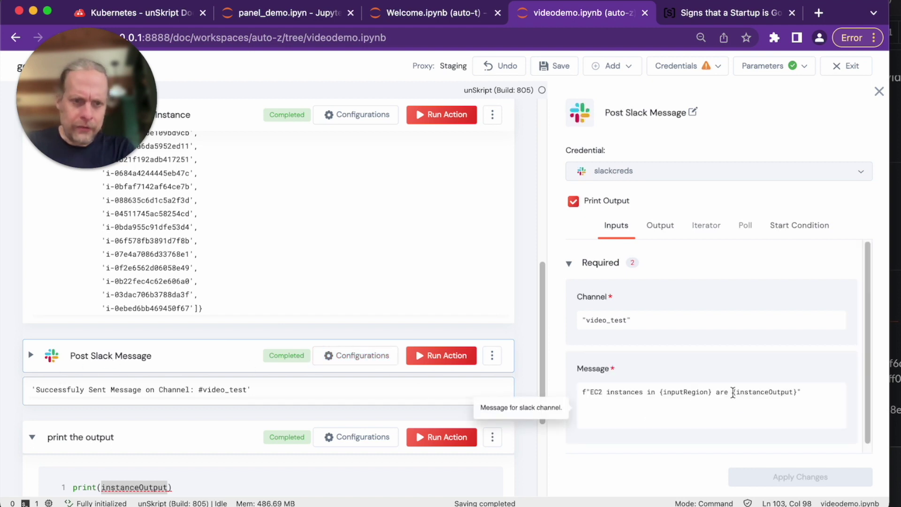
pyautogui.doubleClick(757, 397)
pyautogui.press('super+c')
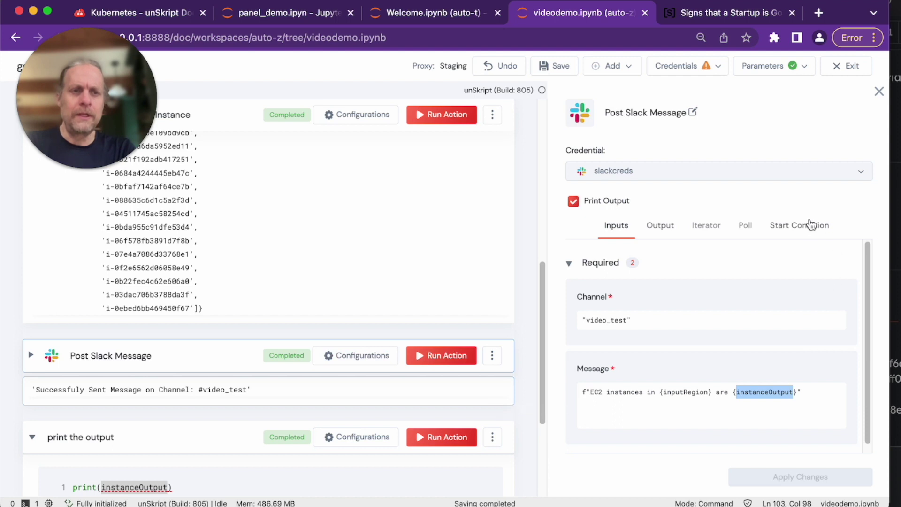
pyautogui.click(810, 225)
pyautogui.write('1')
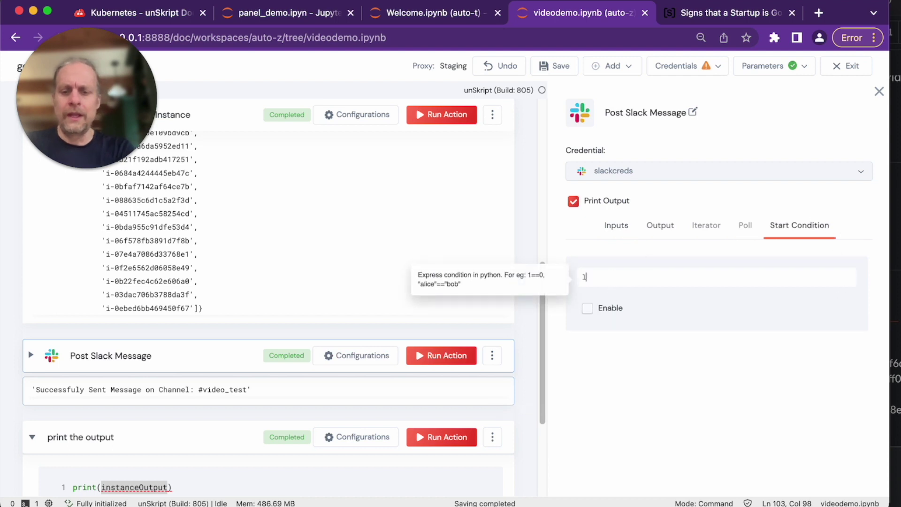
pyautogui.write('en(')
pyautogui.press('super+v')
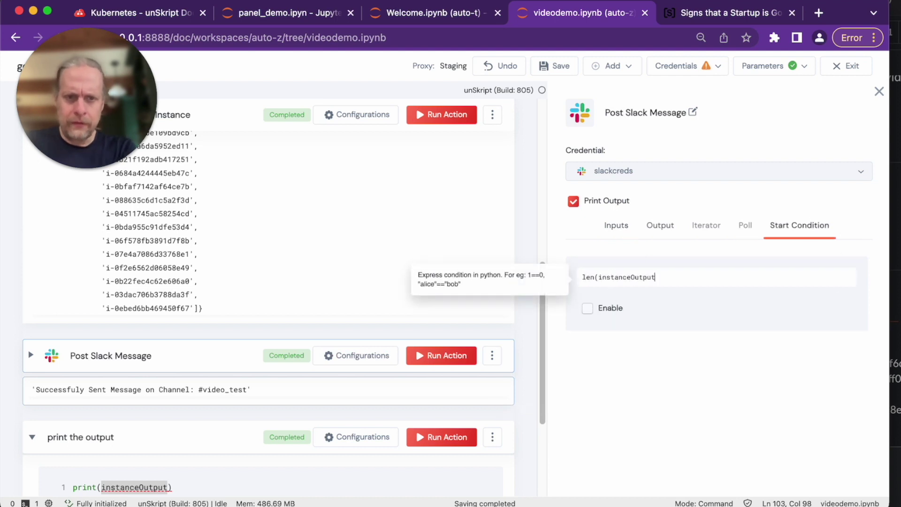
pyautogui.write(') ==0')
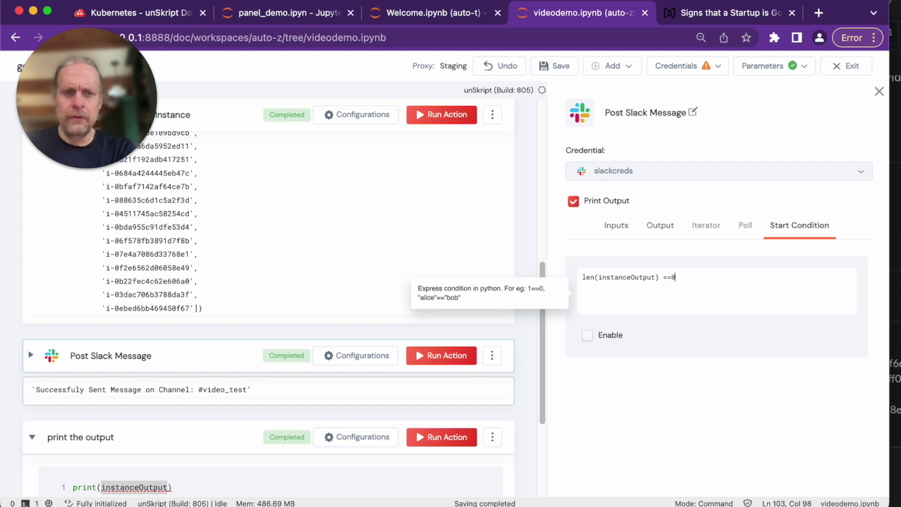
pyautogui.click(587, 335)
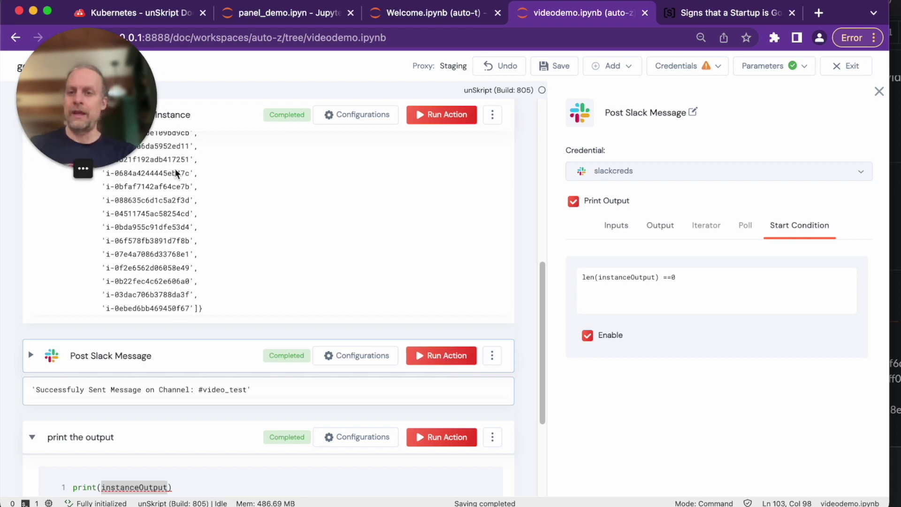
pyautogui.click(461, 358)
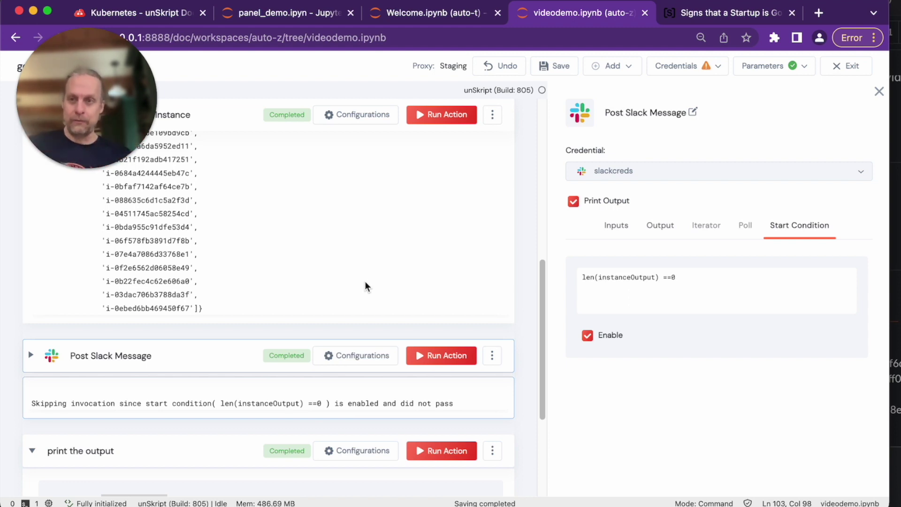
# - Set the inputRegion parameter's default value back to us-east-1 and save it
pyautogui.scroll(3, 352, 247)
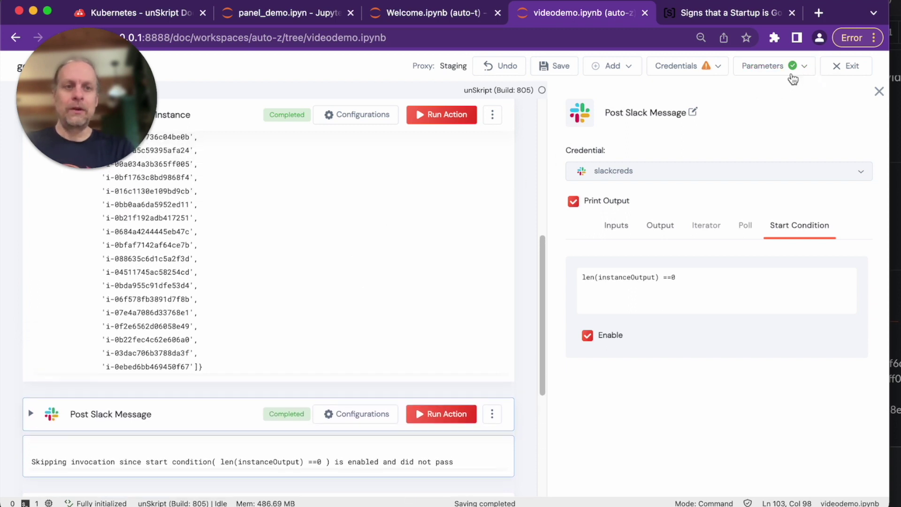
pyautogui.click(804, 66)
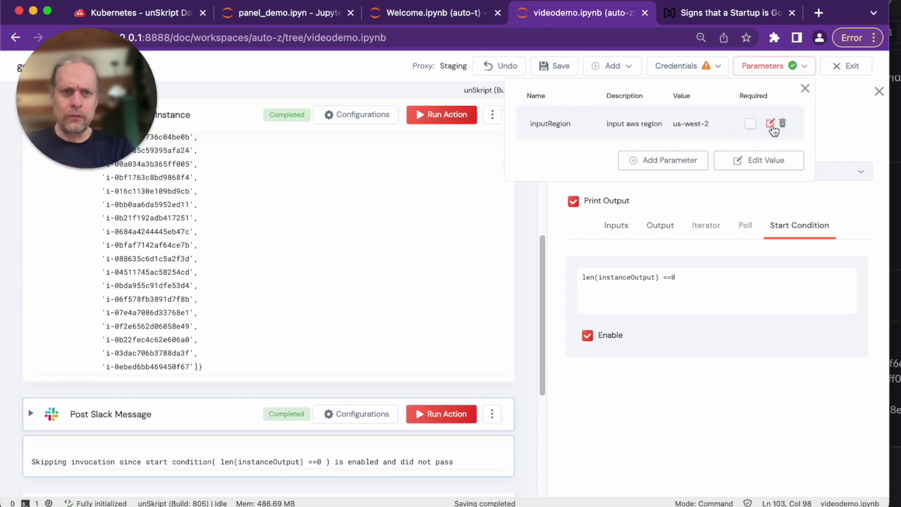
pyautogui.click(771, 124)
pyautogui.doubleClick(328, 321)
pyautogui.write('east-1')
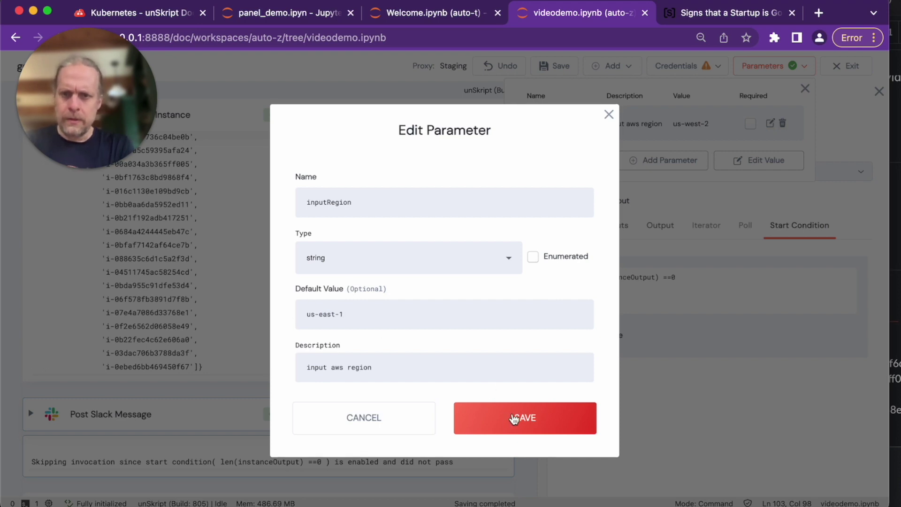
pyautogui.click(514, 419)
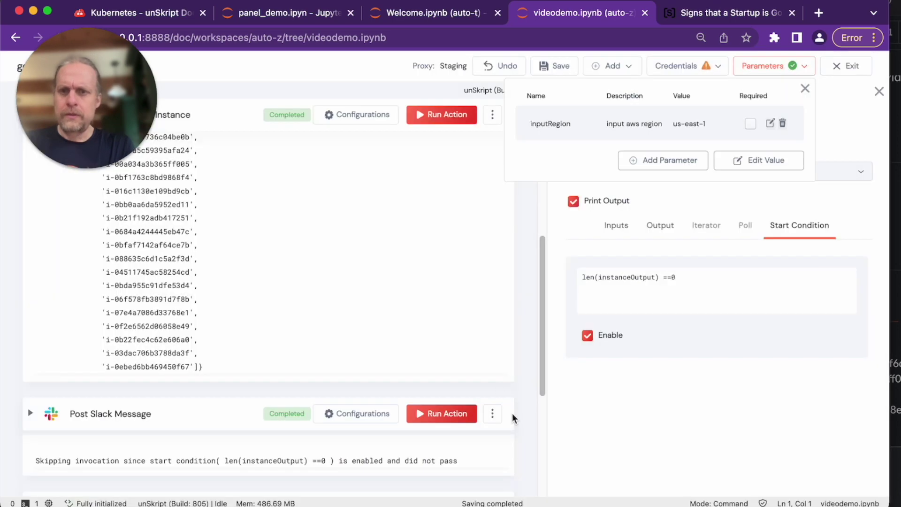
# - Run the EC2 instance filter and the conditional Slack post for us-east-1, and check the video_test channel in Slack
pyautogui.click(444, 116)
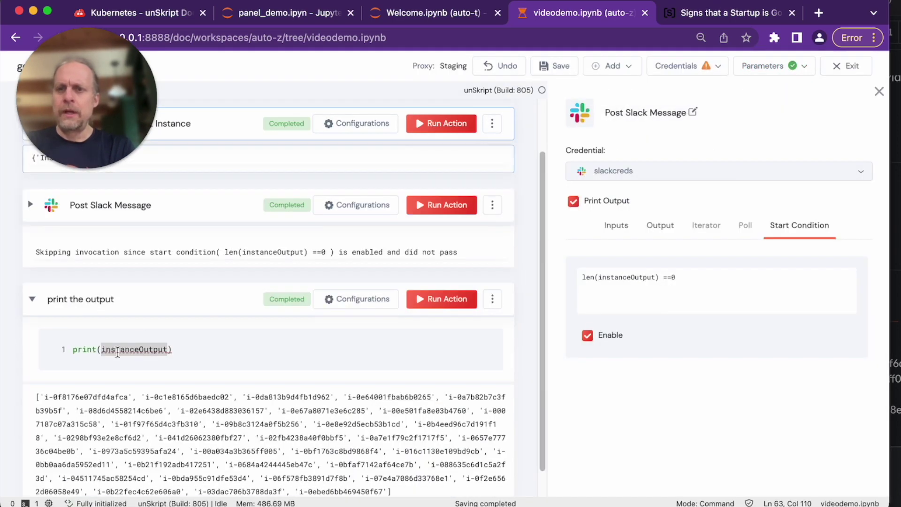
pyautogui.scroll(2, 147, 277)
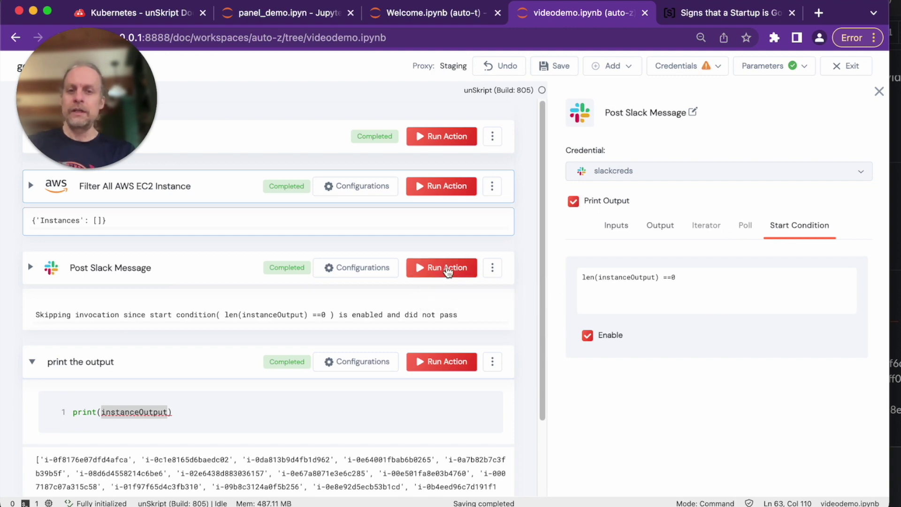
pyautogui.click(446, 267)
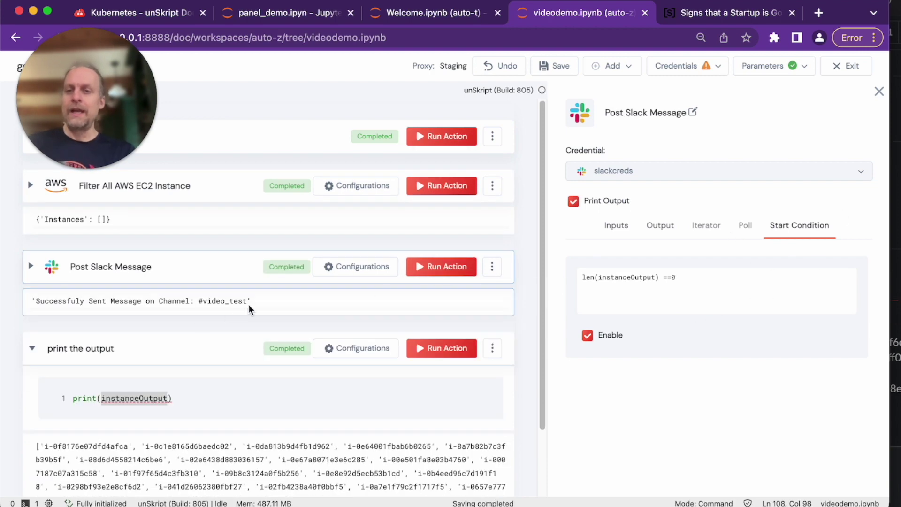
pyautogui.press('super+Tab')
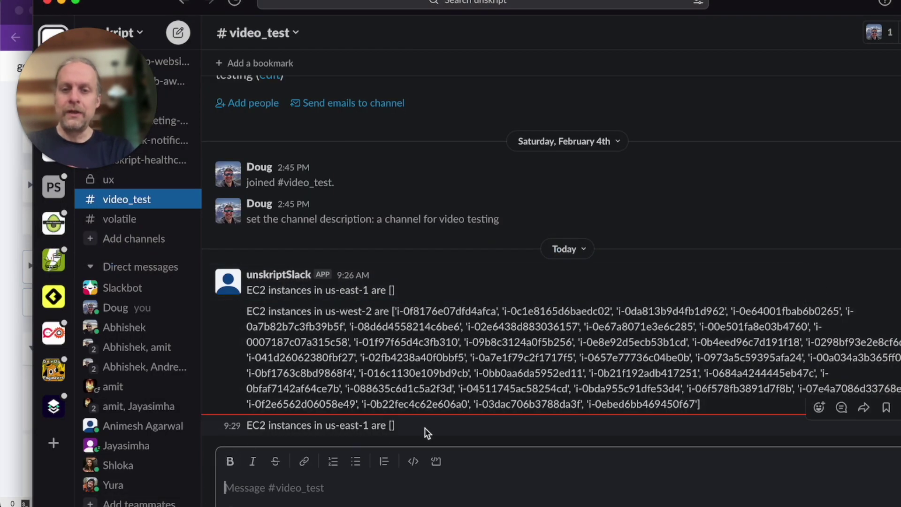
pyautogui.press('super+Tab')
# - Run the Post Slack Message action once more and look at the Slack channel again
pyautogui.click(452, 267)
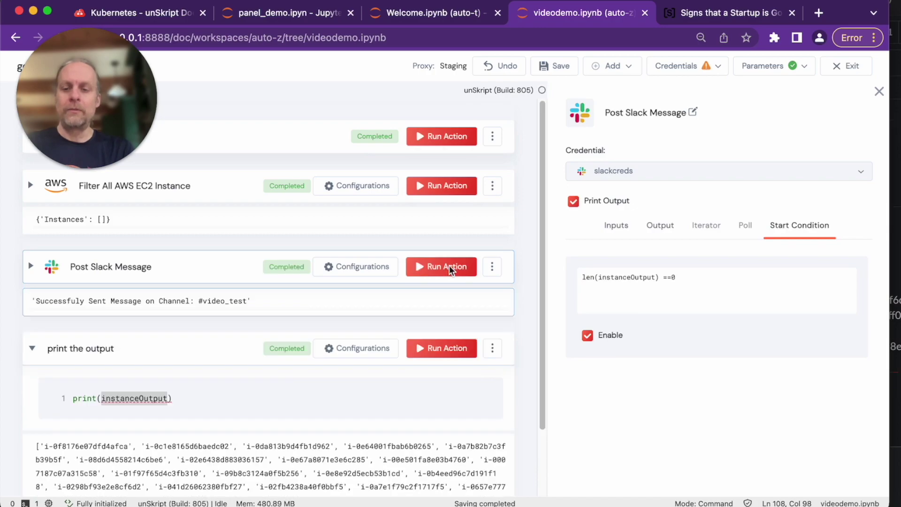
pyautogui.press('super+Tab')
pyautogui.press('super+Tab')
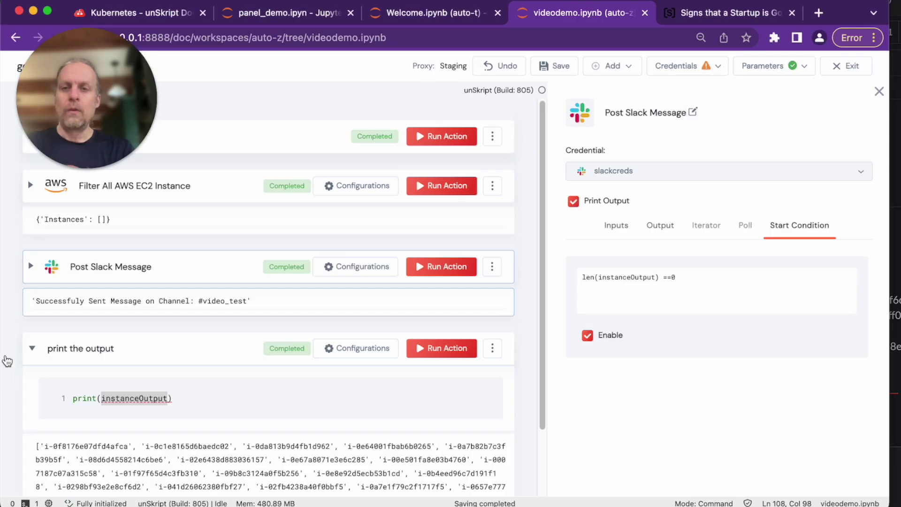
# - Set the inputRegion parameter's default value to us-west-2 and save it
pyautogui.click(803, 69)
pyautogui.click(771, 124)
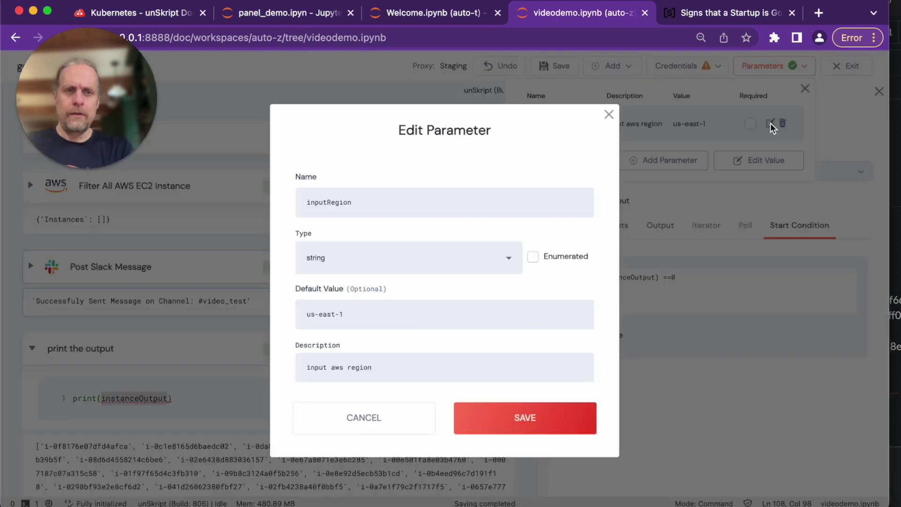
pyautogui.doubleClick(325, 314)
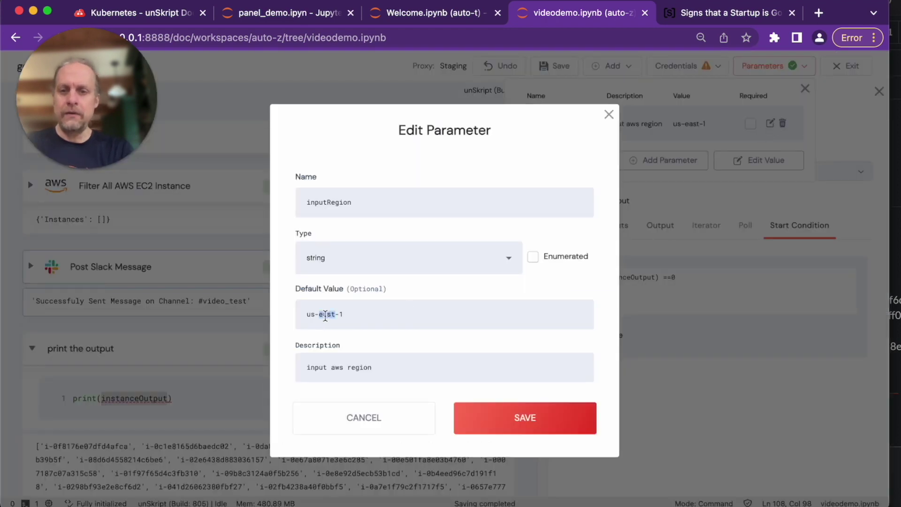
pyautogui.write('west')
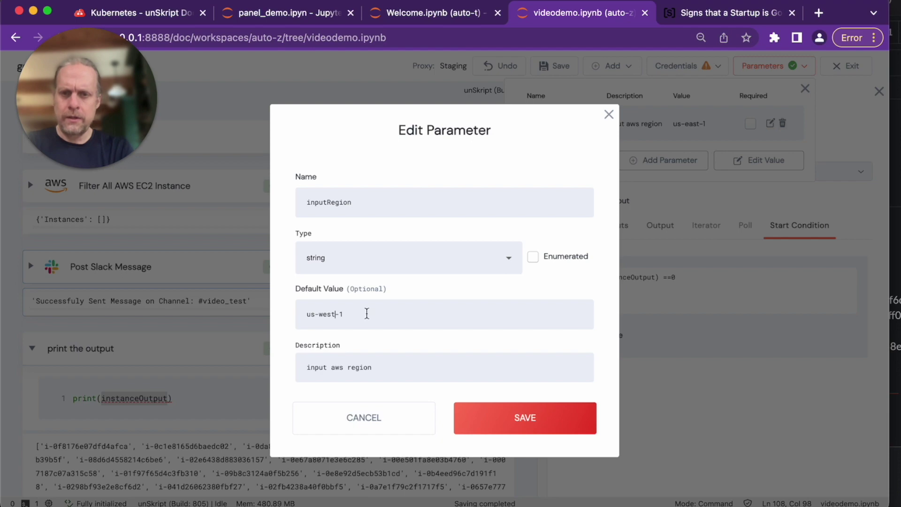
pyautogui.click(462, 425)
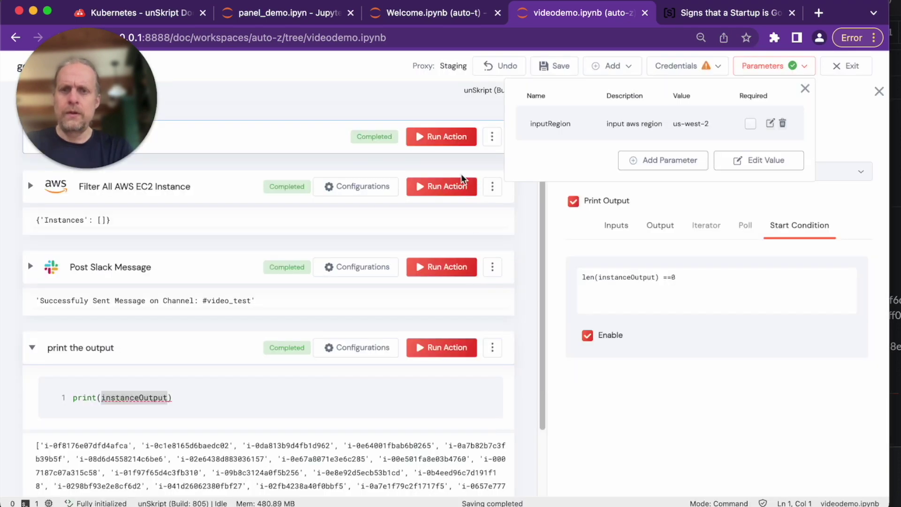
# - Run the EC2 instance filter and the conditional Slack post for us-west-2, check the video_test channel in Slack, and return to the runbook
pyautogui.click(450, 186)
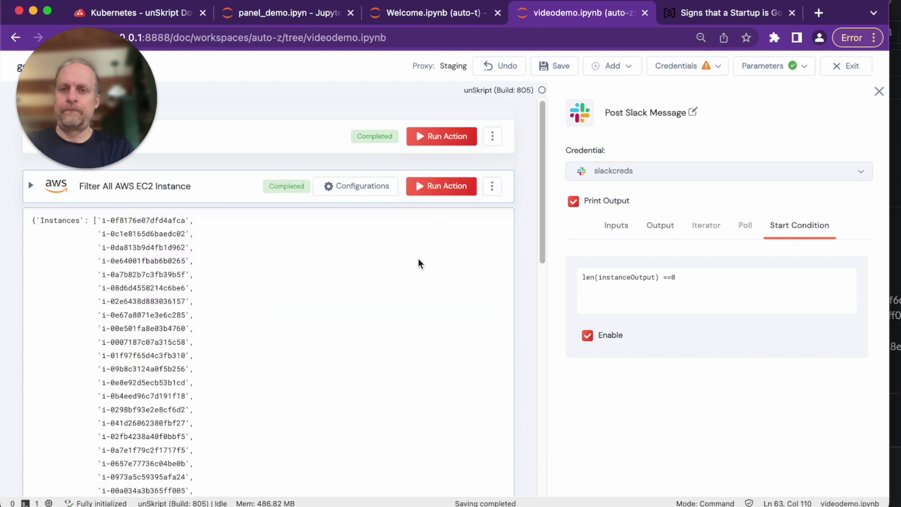
pyautogui.scroll(-8, 418, 258)
pyautogui.click(444, 304)
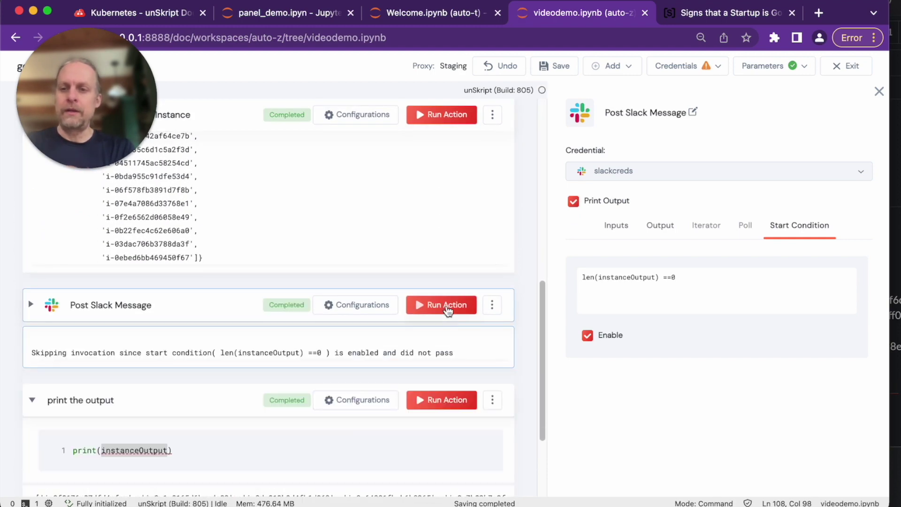
pyautogui.press('super+Tab')
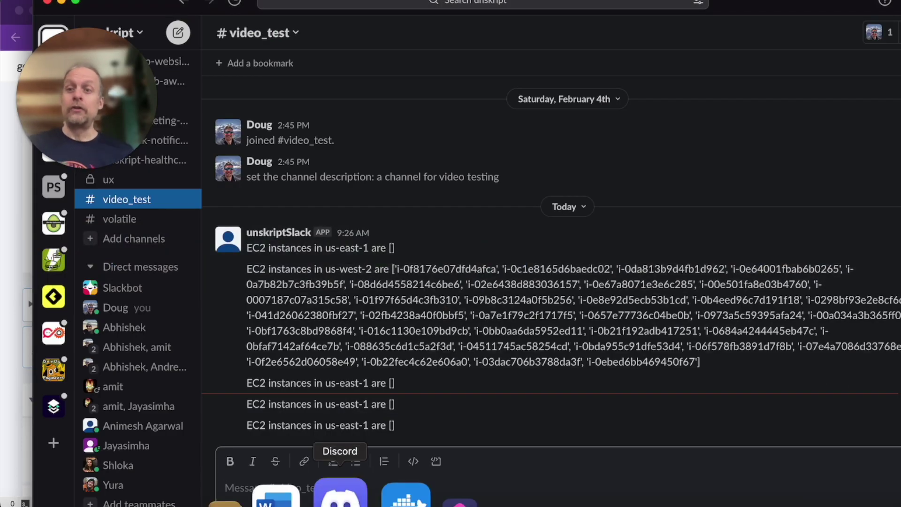
pyautogui.click(10, 308)
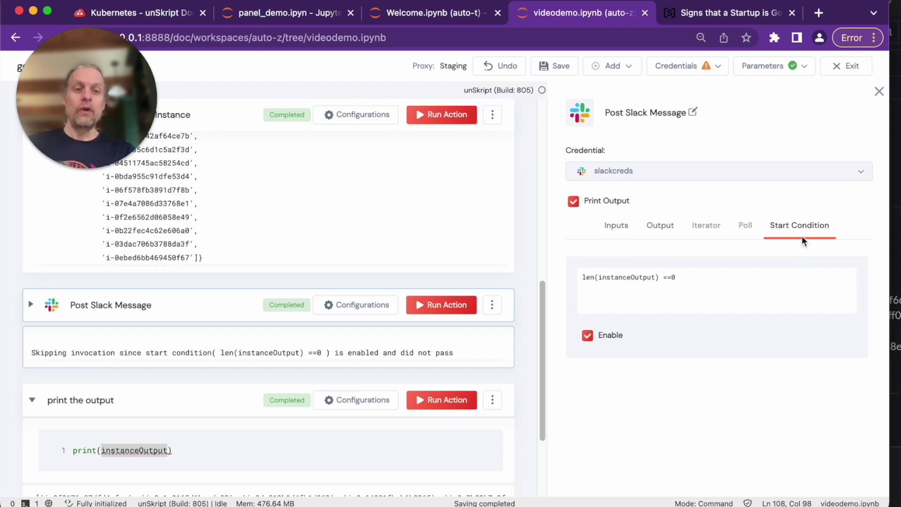